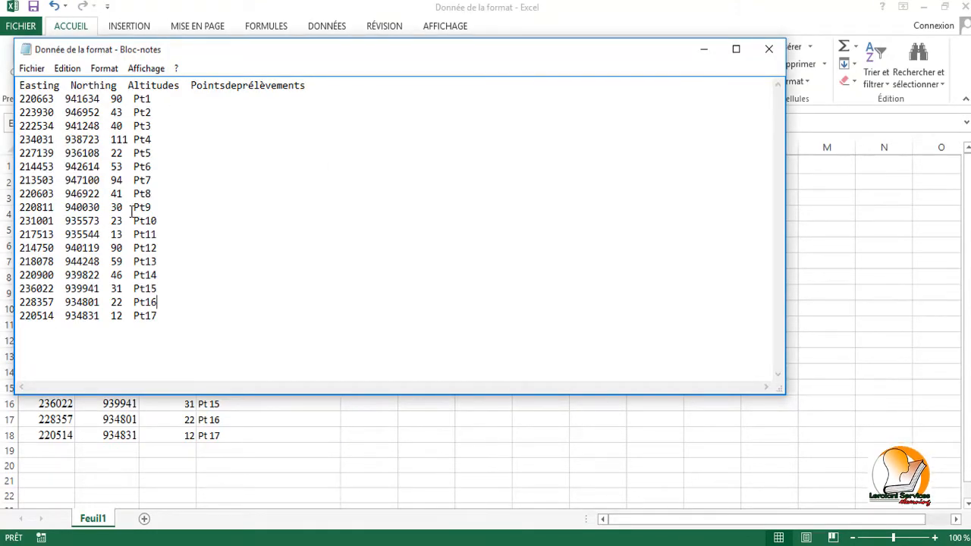
drag(326, 40, 339, 24)
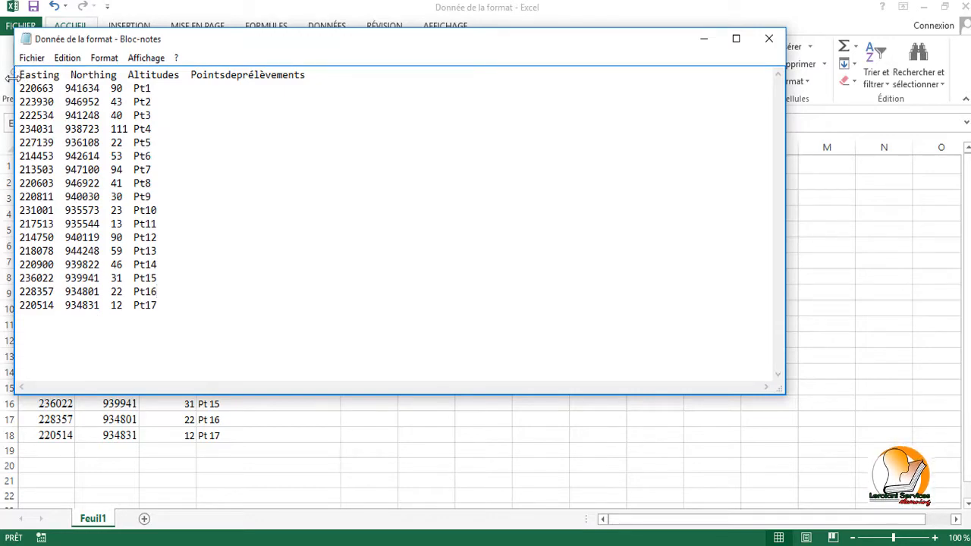
drag(18, 75, 59, 75)
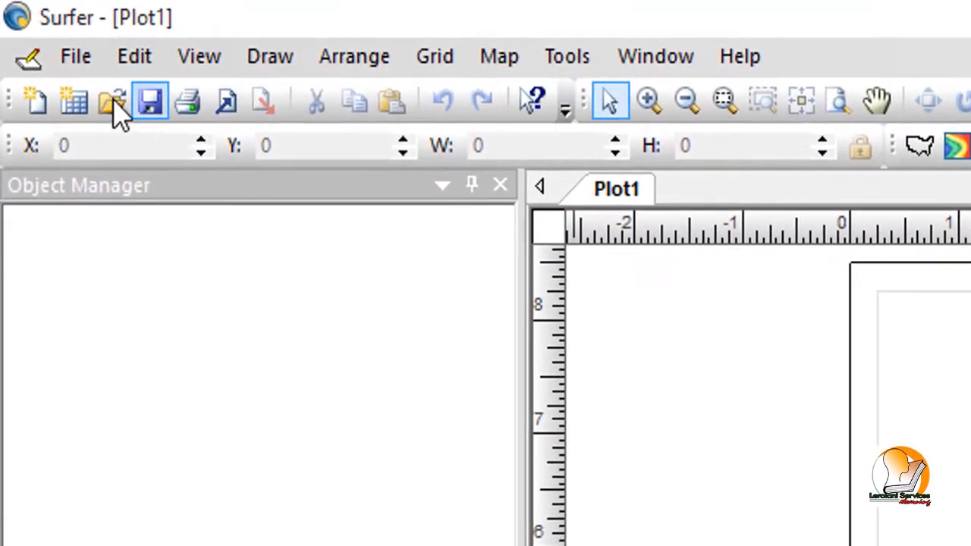
Step: Create a blank worksheet in Surfer and copy the full sampling-point table, headers included, from the Notepad file
click(76, 103)
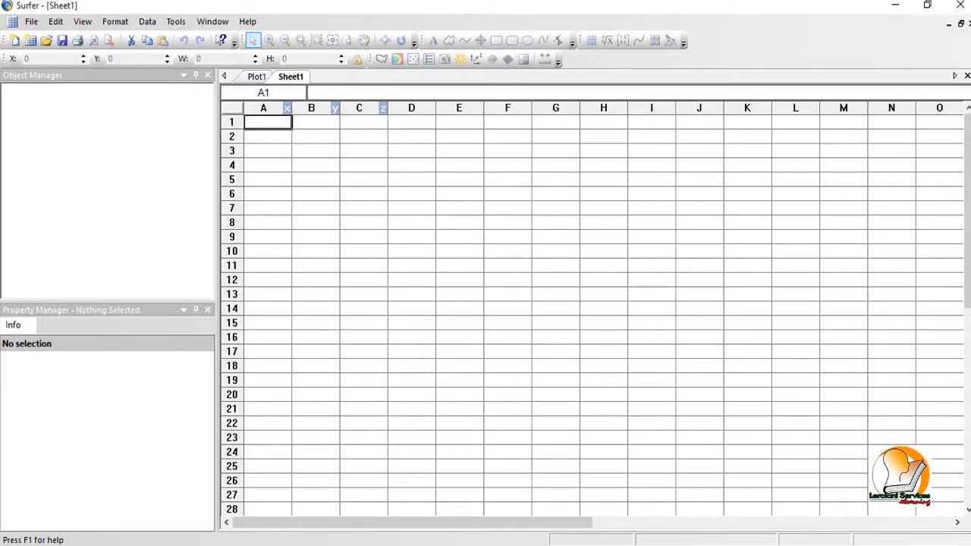
key(alt+Tab)
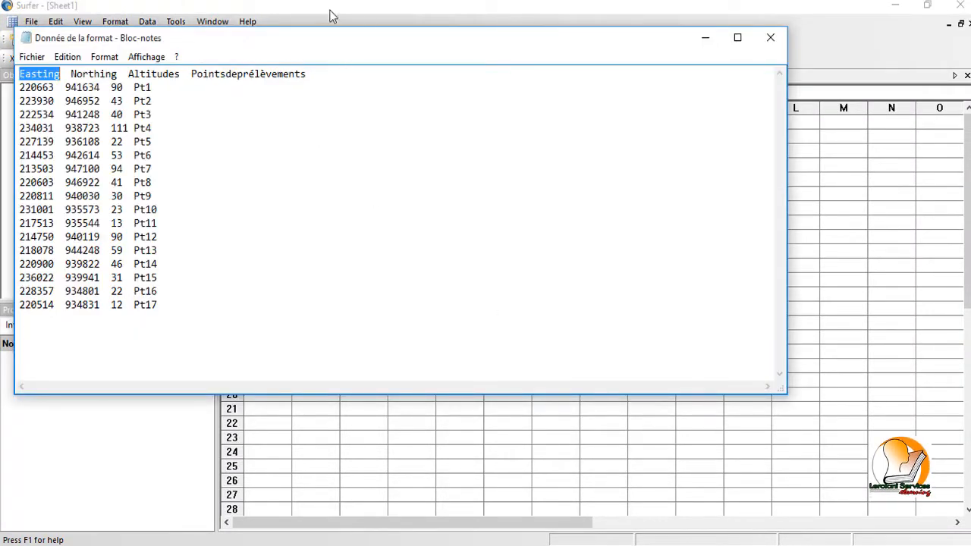
click(25, 84)
drag(19, 74, 191, 306)
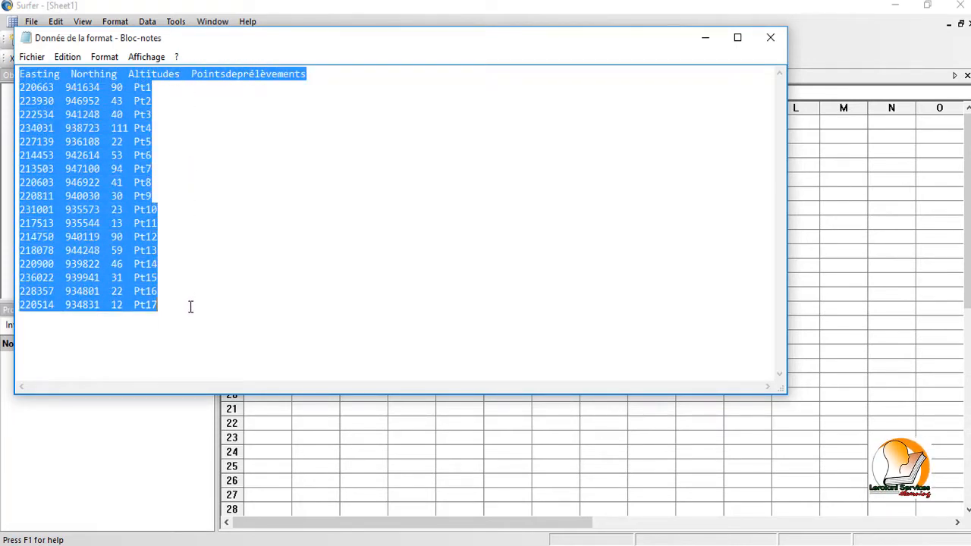
right_click(91, 185)
click(120, 236)
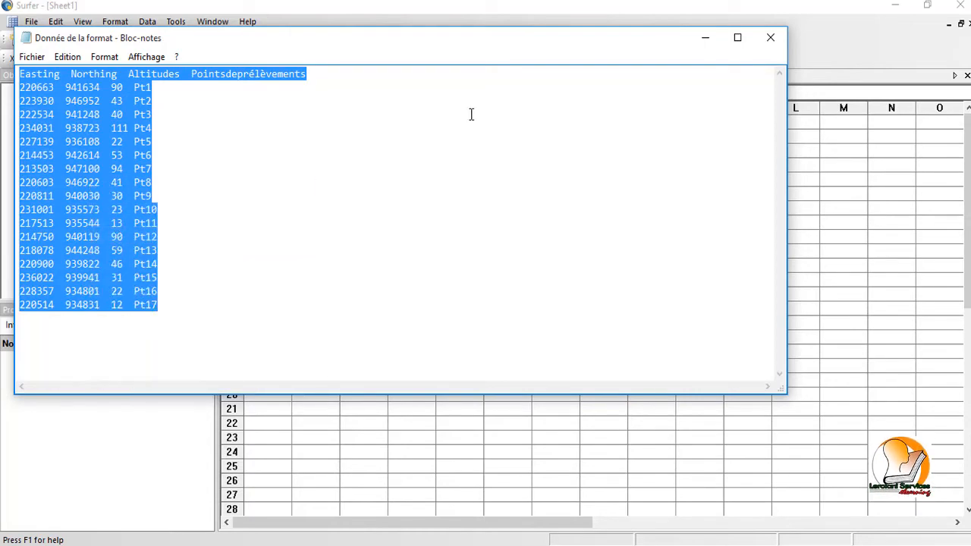
click(704, 37)
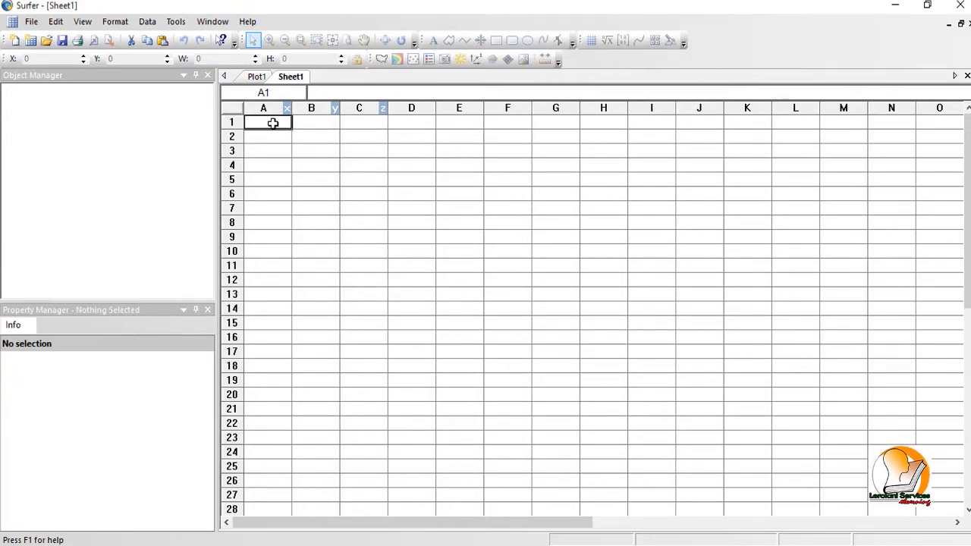
Step: Paste the copied table at cell A1 as delimited data starting at row 1, comparing the import preview with the Notepad file
right_click(273, 123)
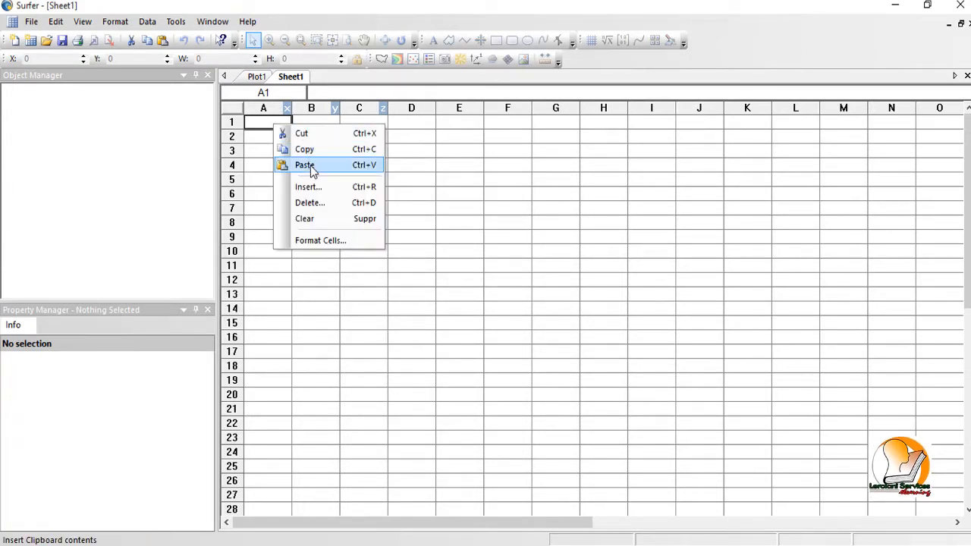
click(308, 166)
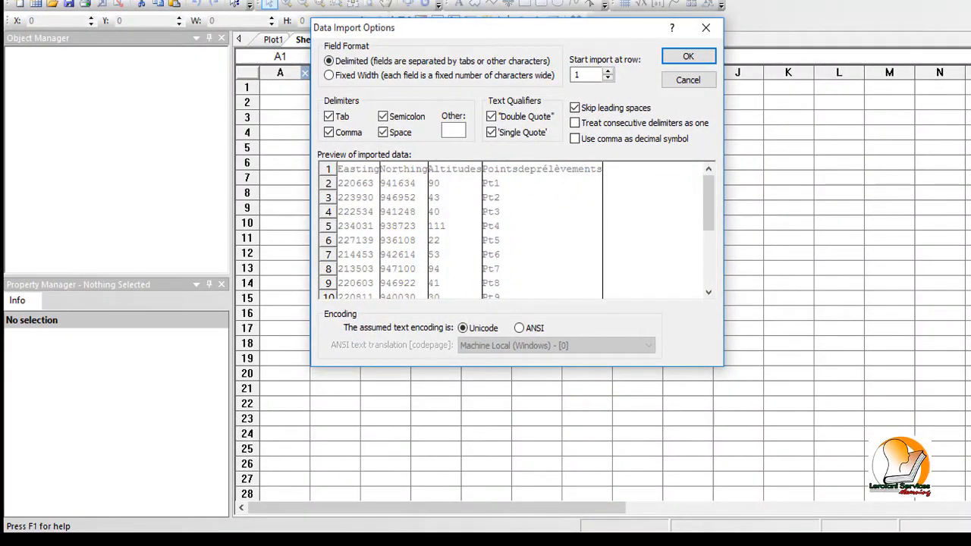
key(alt+Tab)
drag(404, 1, 508, 261)
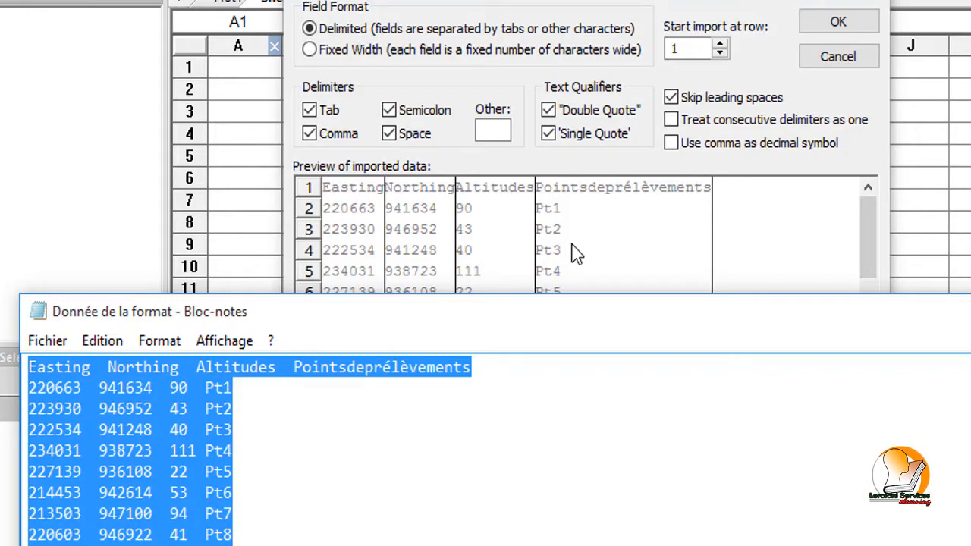
click(970, 312)
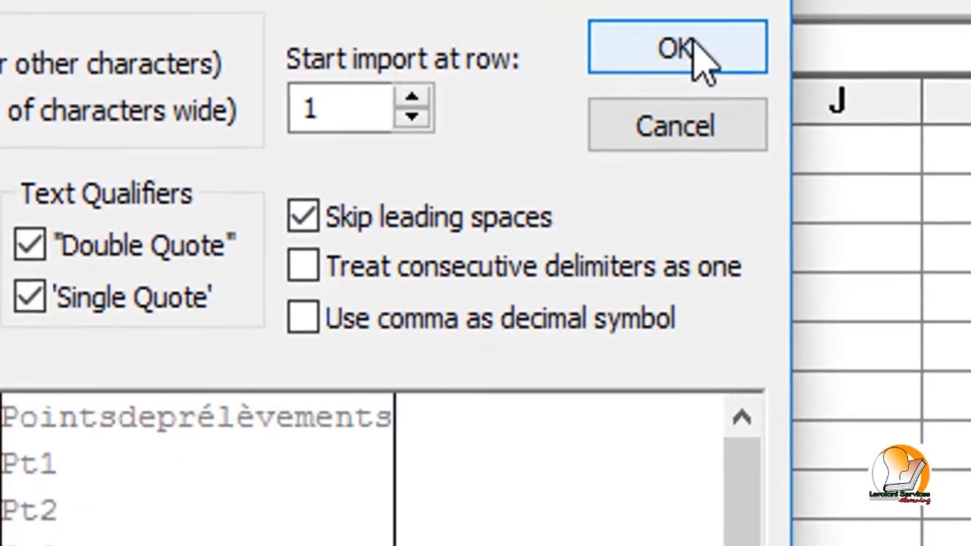
click(690, 53)
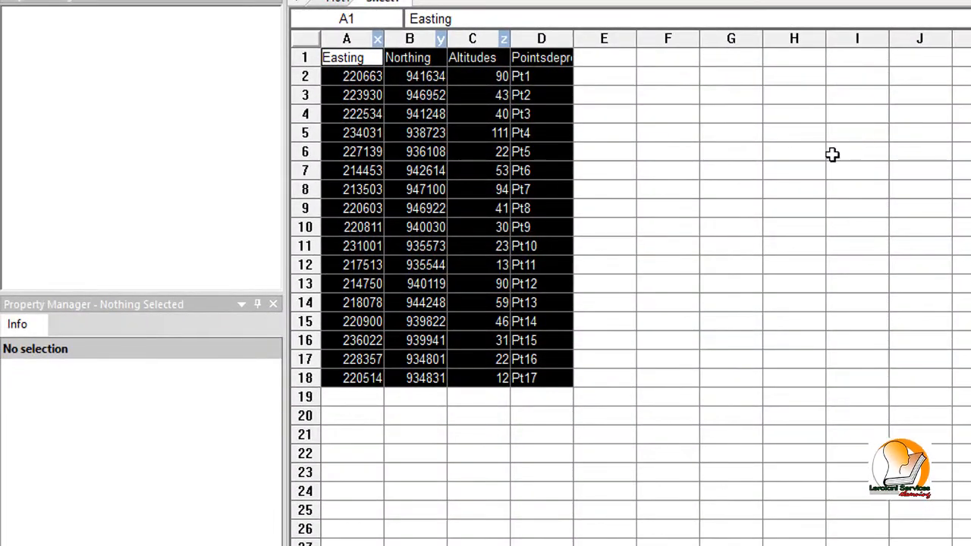
click(624, 95)
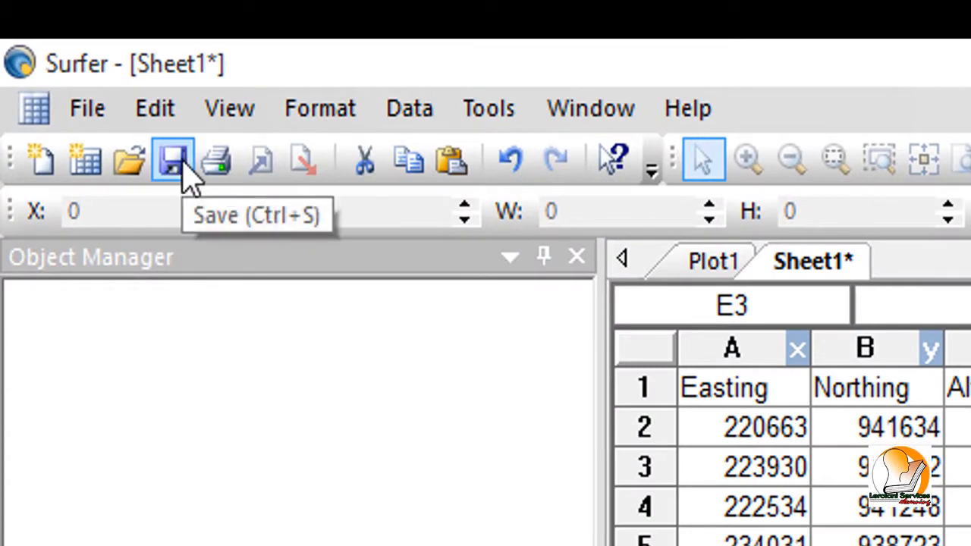
Step: Save the worksheet in DAT Data format as "cours surfer leroiani" in the cours surfer folder, with comma delimiter and double-quote text qualifier
click(70, 107)
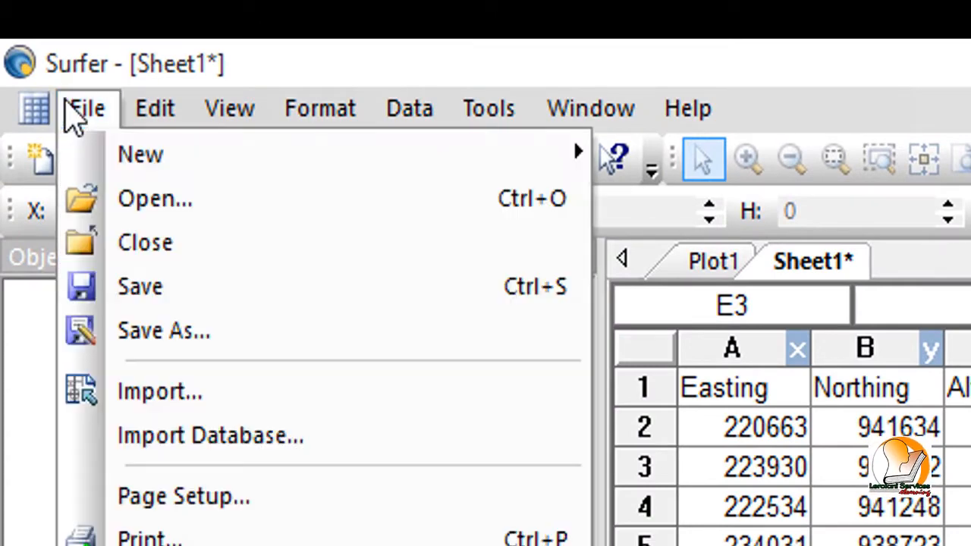
click(137, 300)
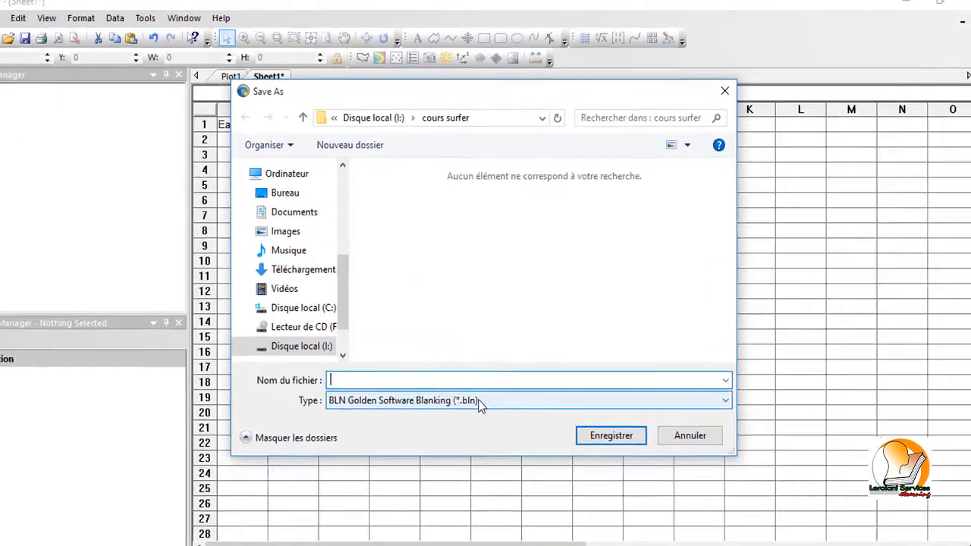
click(496, 408)
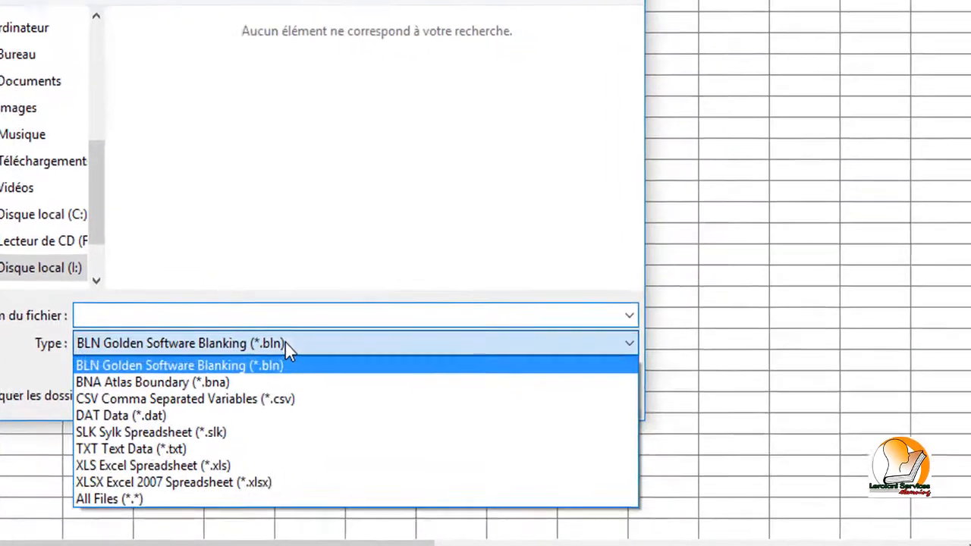
click(114, 414)
click(114, 298)
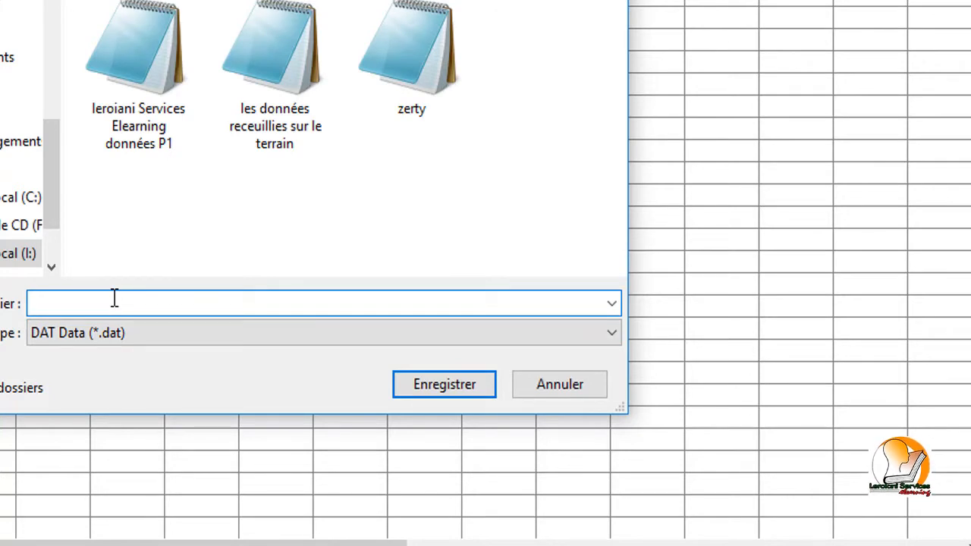
text(cours surfer leroiani)
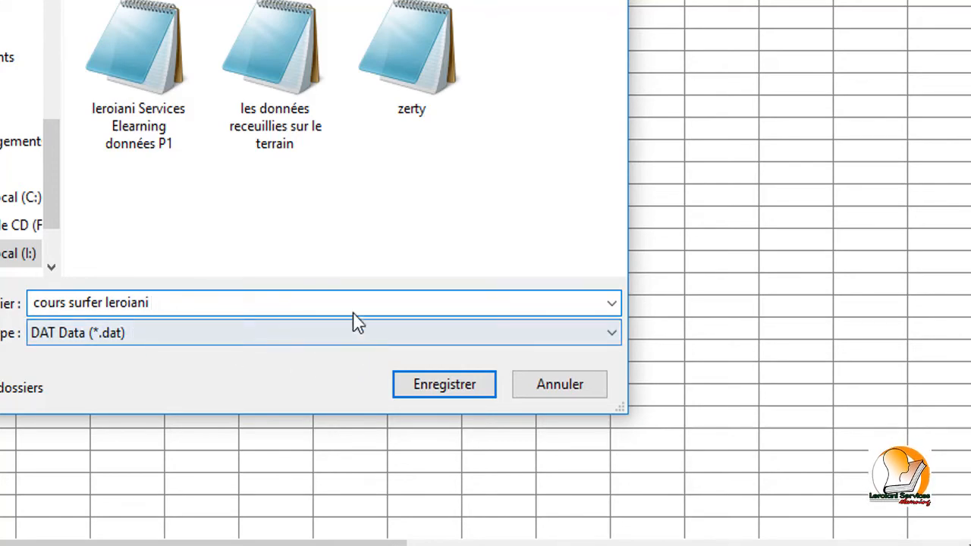
click(350, 229)
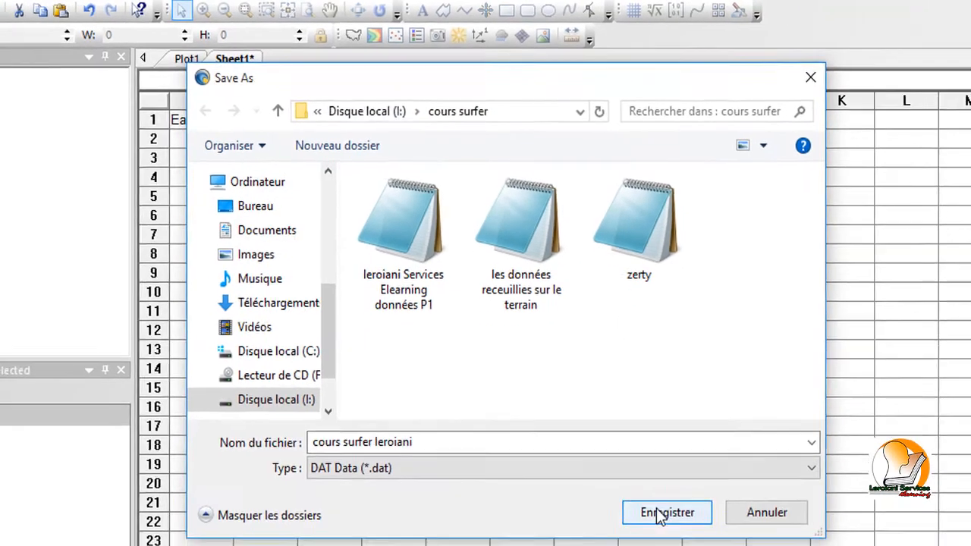
click(659, 514)
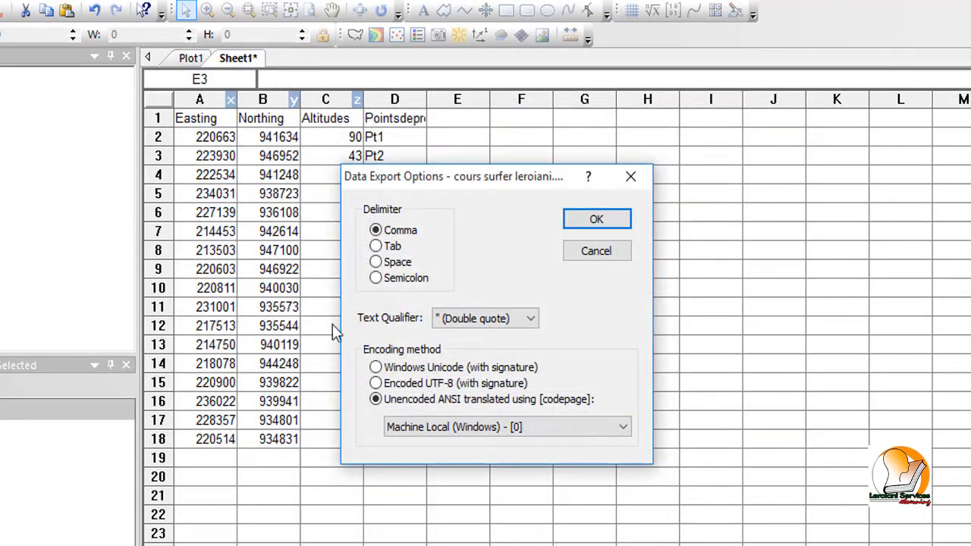
click(597, 220)
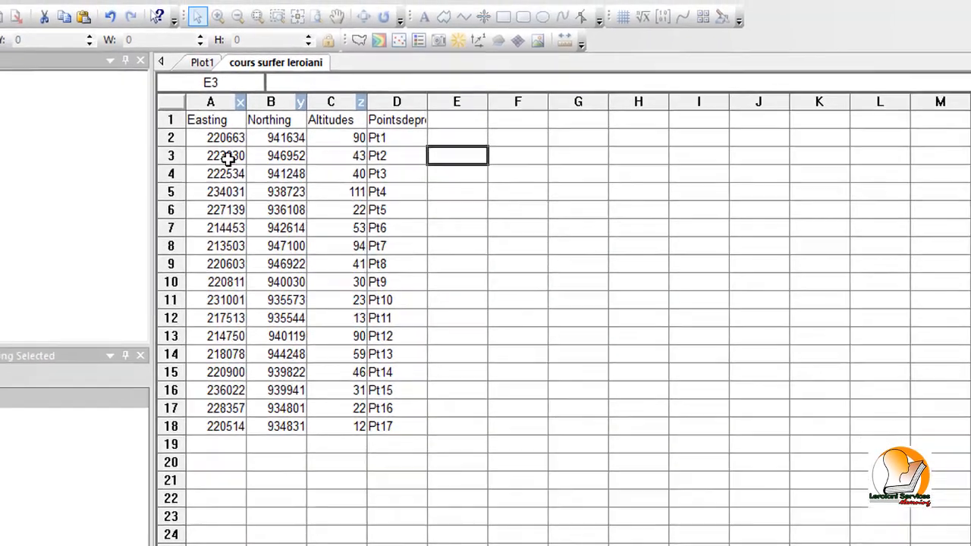
Step: Examine the worksheet's header cells and several Northing values, including the content of cell B3 in the cell edit bar
click(218, 156)
click(217, 119)
click(278, 118)
click(360, 127)
click(405, 127)
click(322, 156)
click(310, 141)
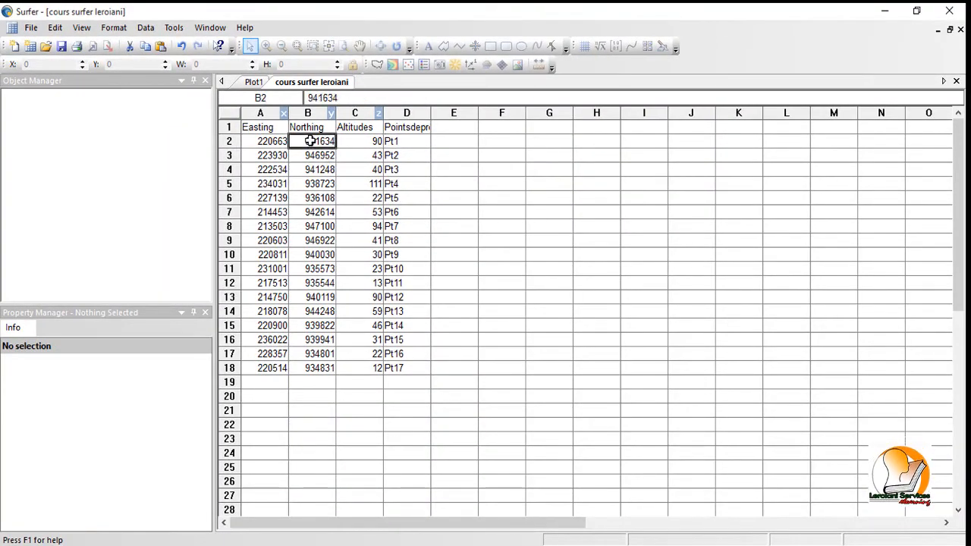
click(319, 187)
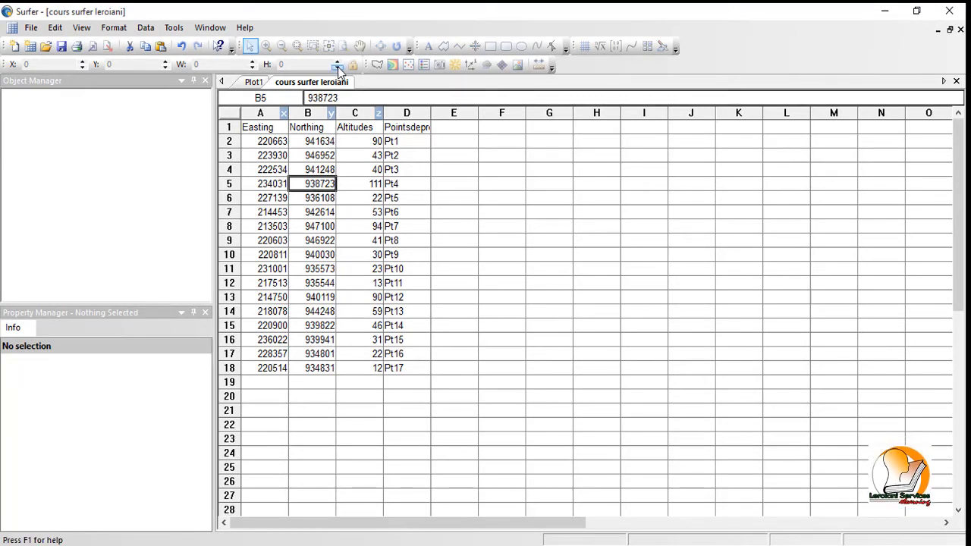
click(354, 113)
click(292, 156)
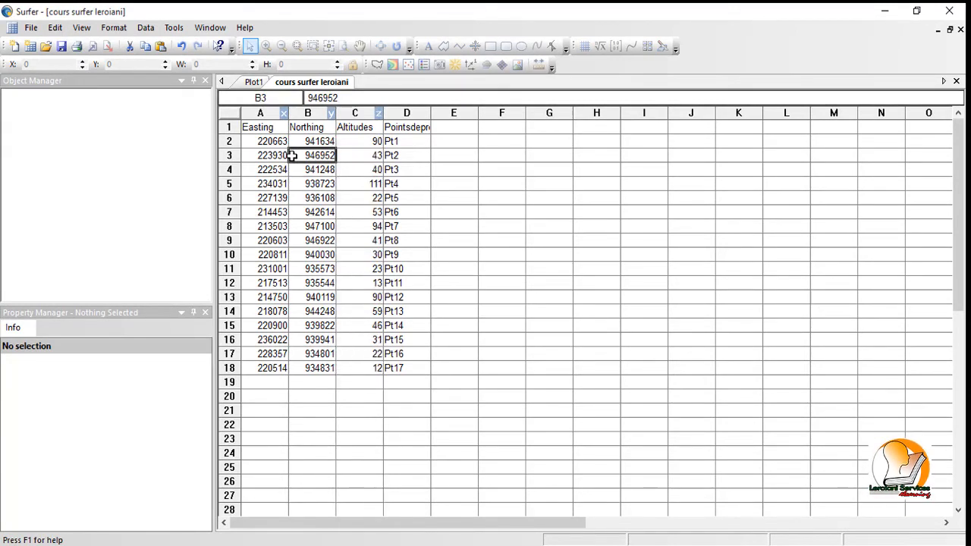
click(341, 98)
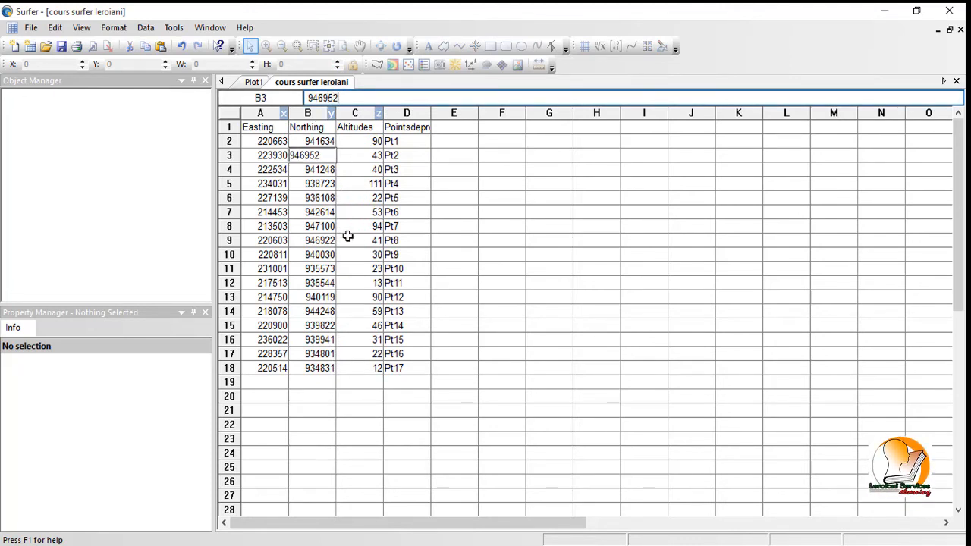
click(418, 325)
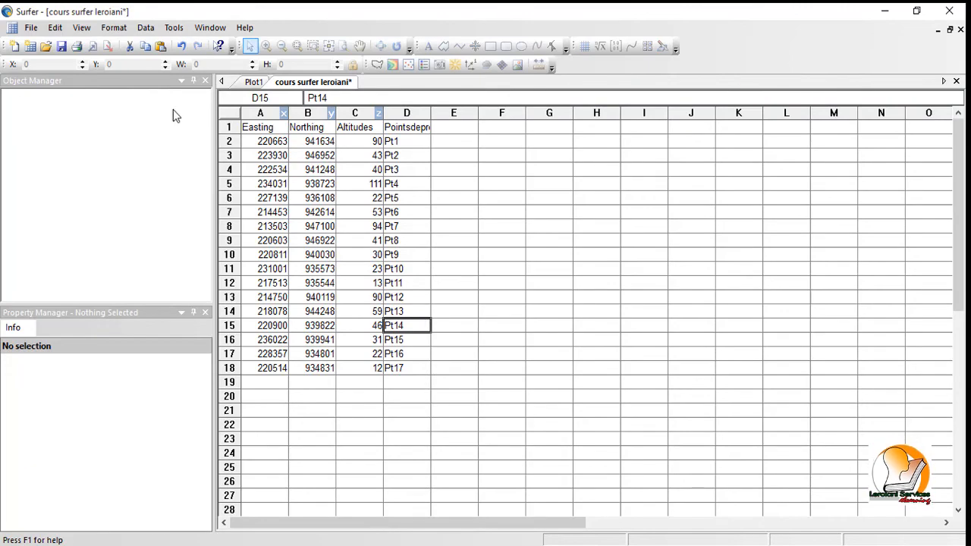
Step: Examine the number, alignment and background cell format options for the range A4:C7 without applying any change
click(273, 183)
drag(248, 169, 373, 212)
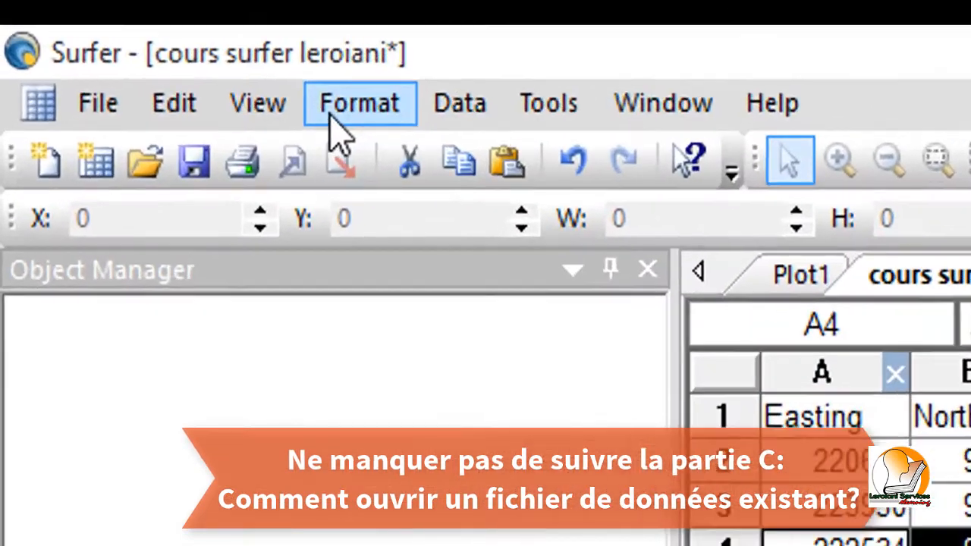
click(114, 27)
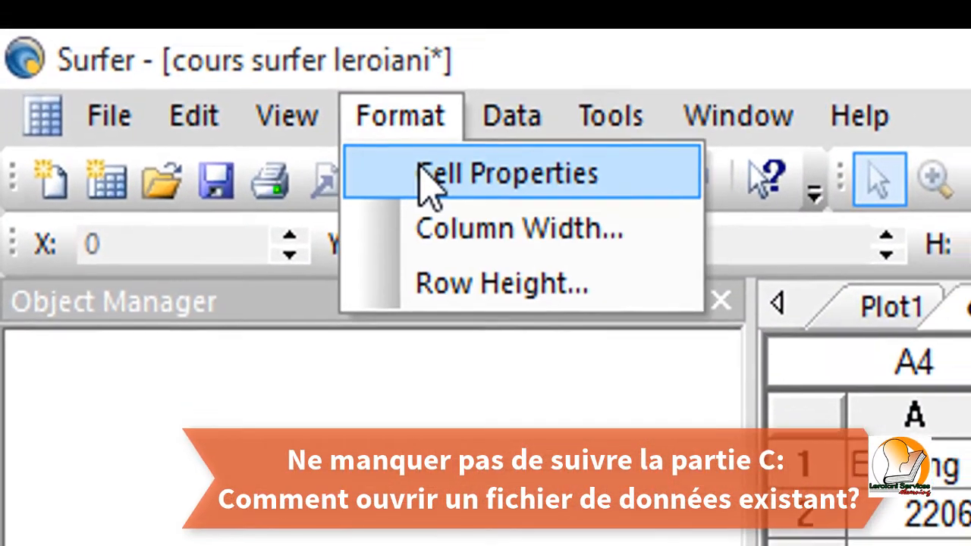
click(442, 186)
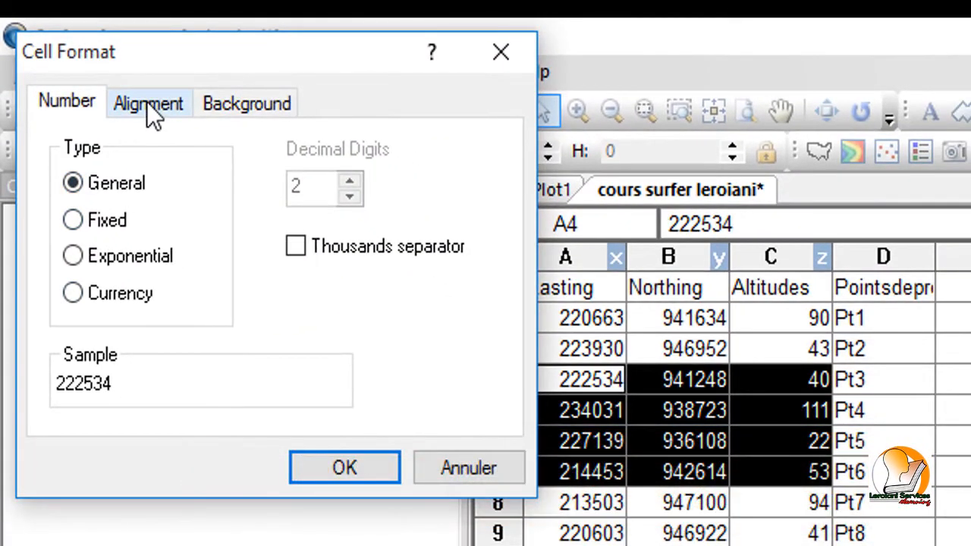
click(98, 222)
click(96, 256)
click(96, 191)
click(170, 109)
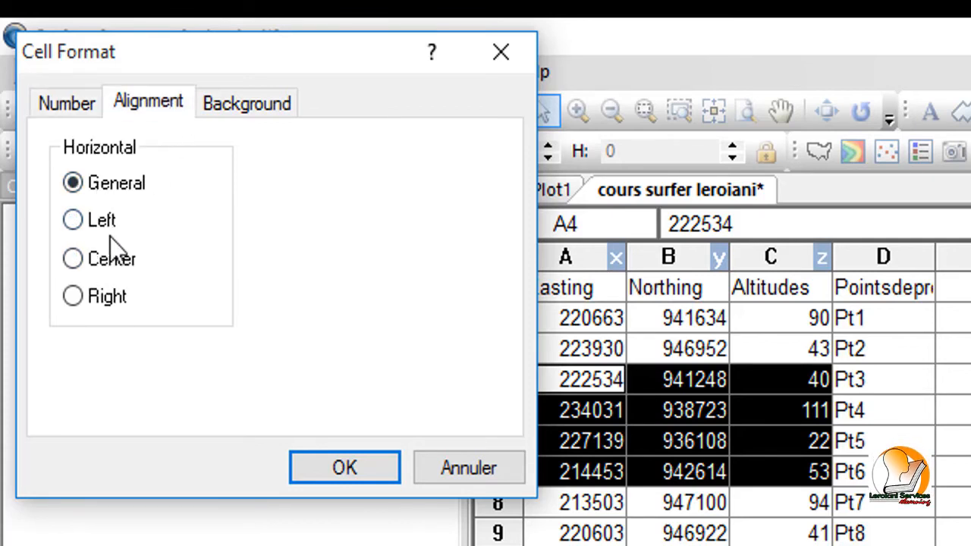
click(241, 113)
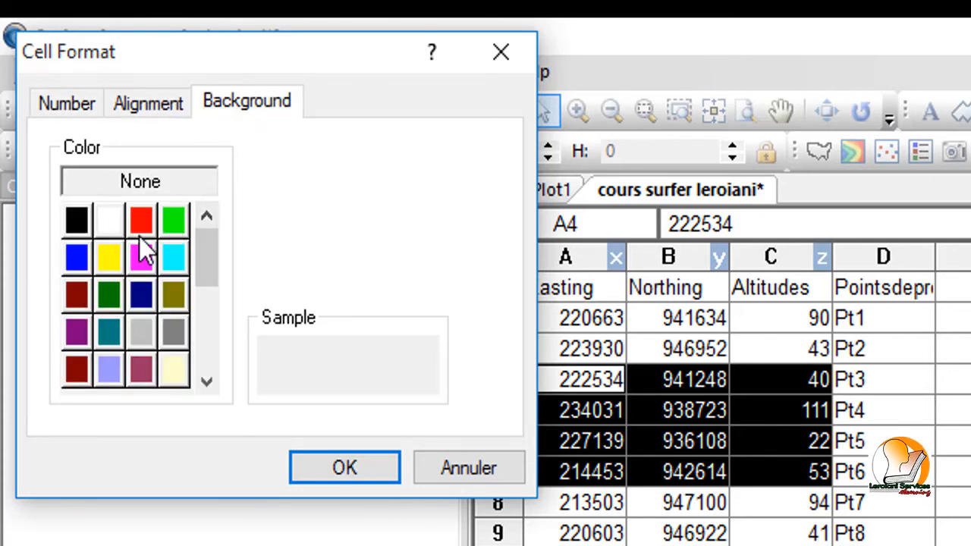
click(437, 467)
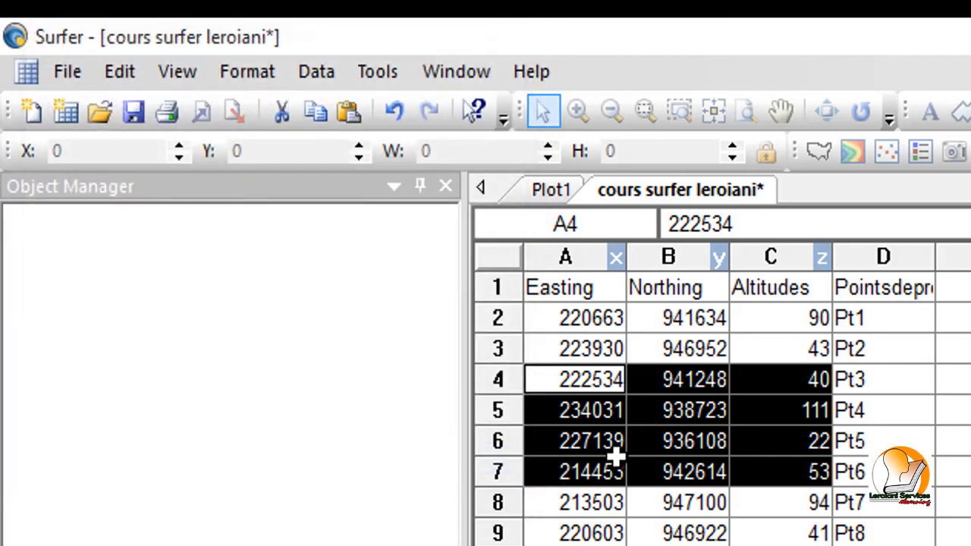